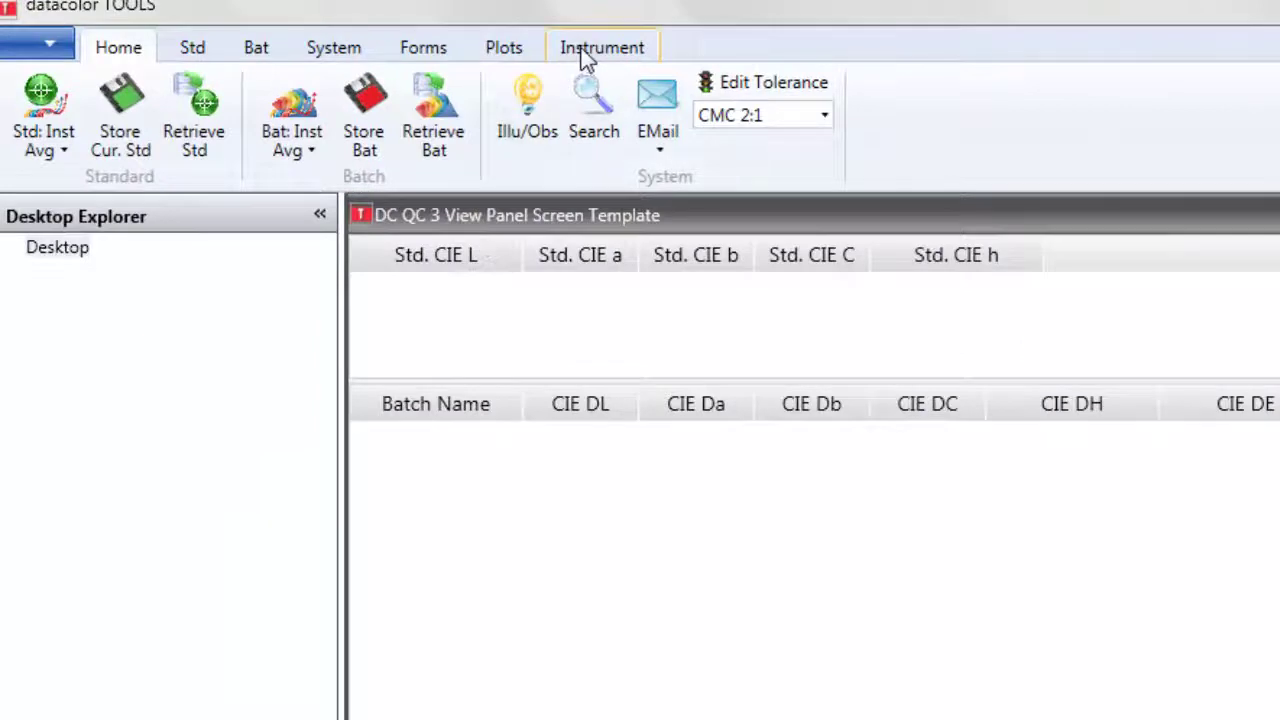
Step: Start a 100% UV transmittance calibration from the Instrument tab and pass the lens-blocking prompt
click(586, 52)
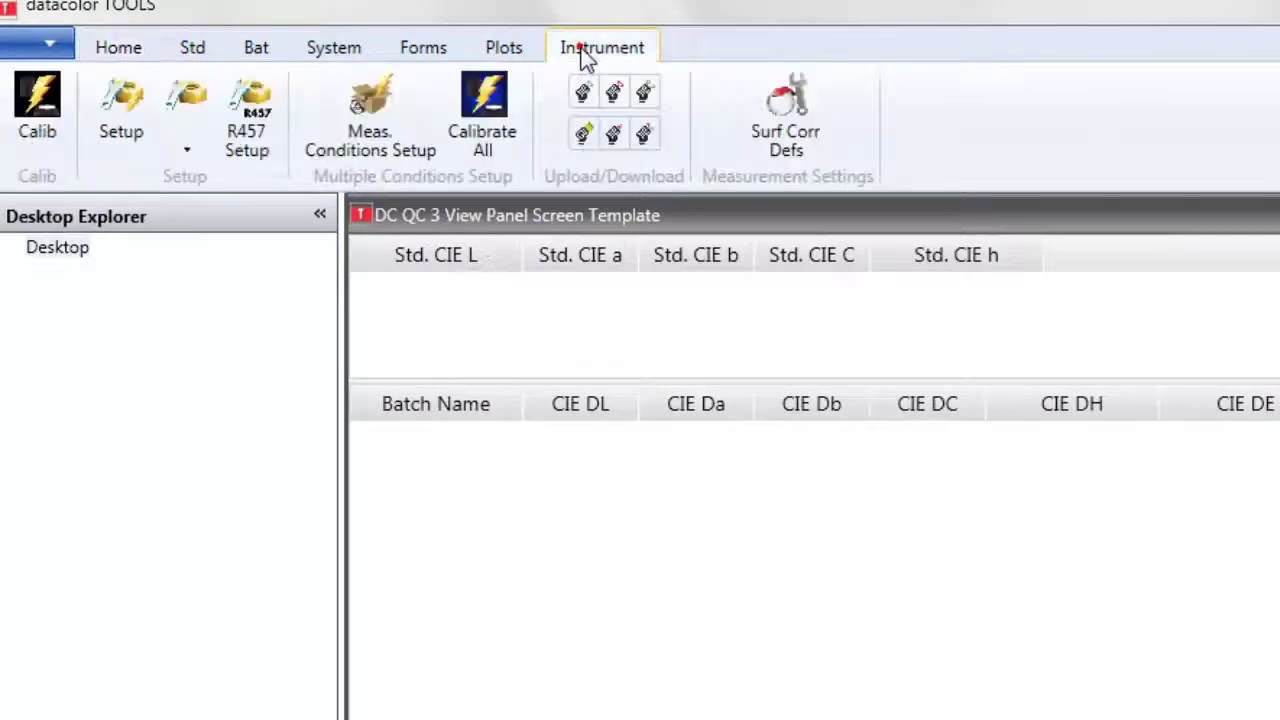
click(47, 107)
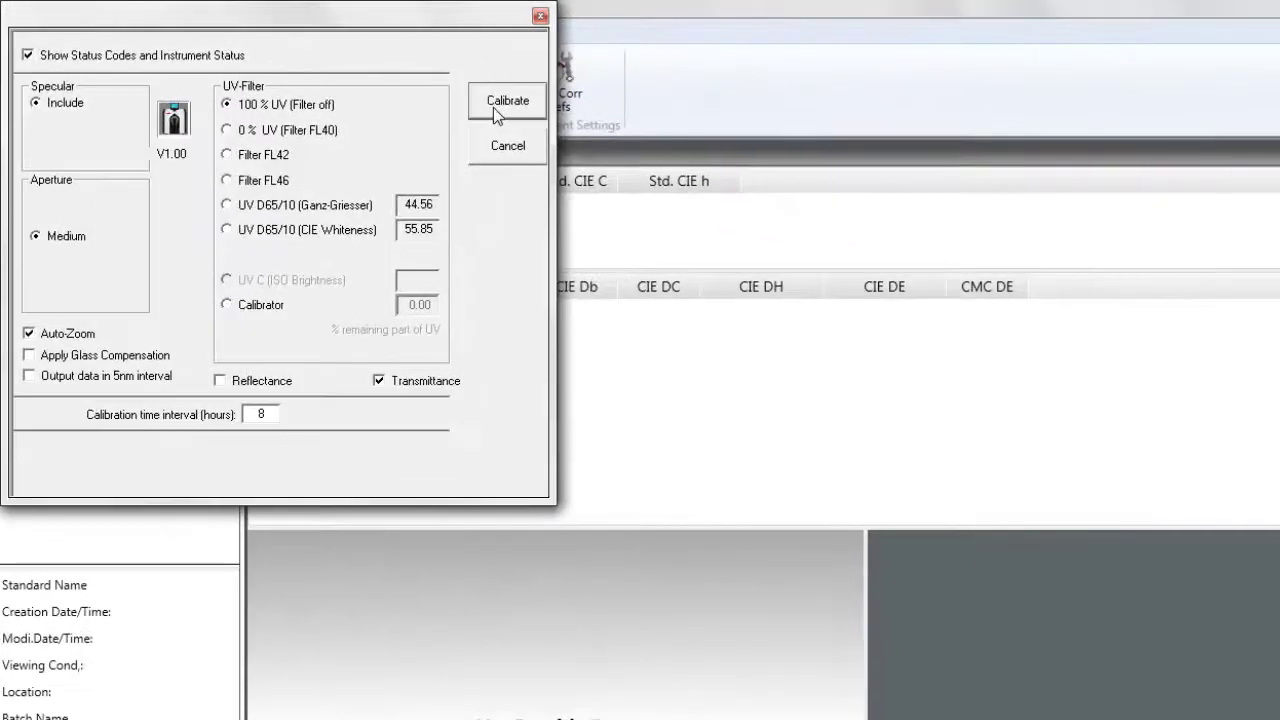
click(560, 121)
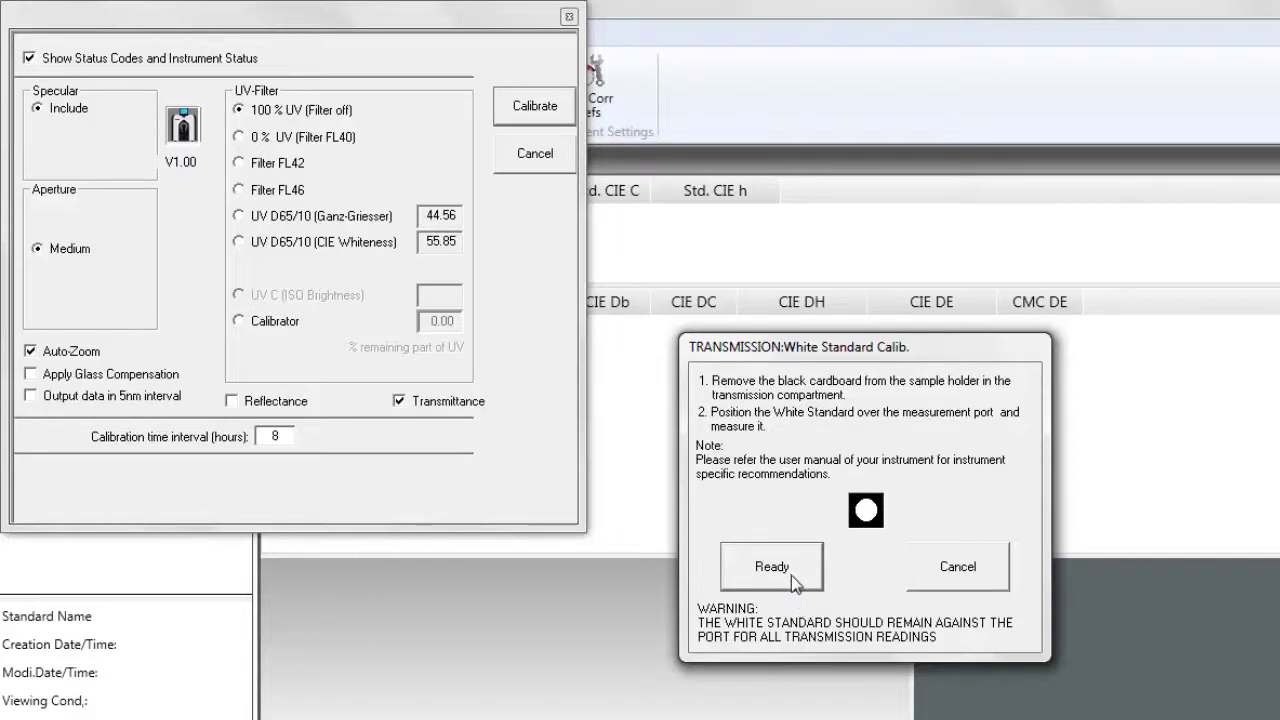
Step: Measure the white standard and accept the near-100% control readings across 360–700 nm
click(791, 575)
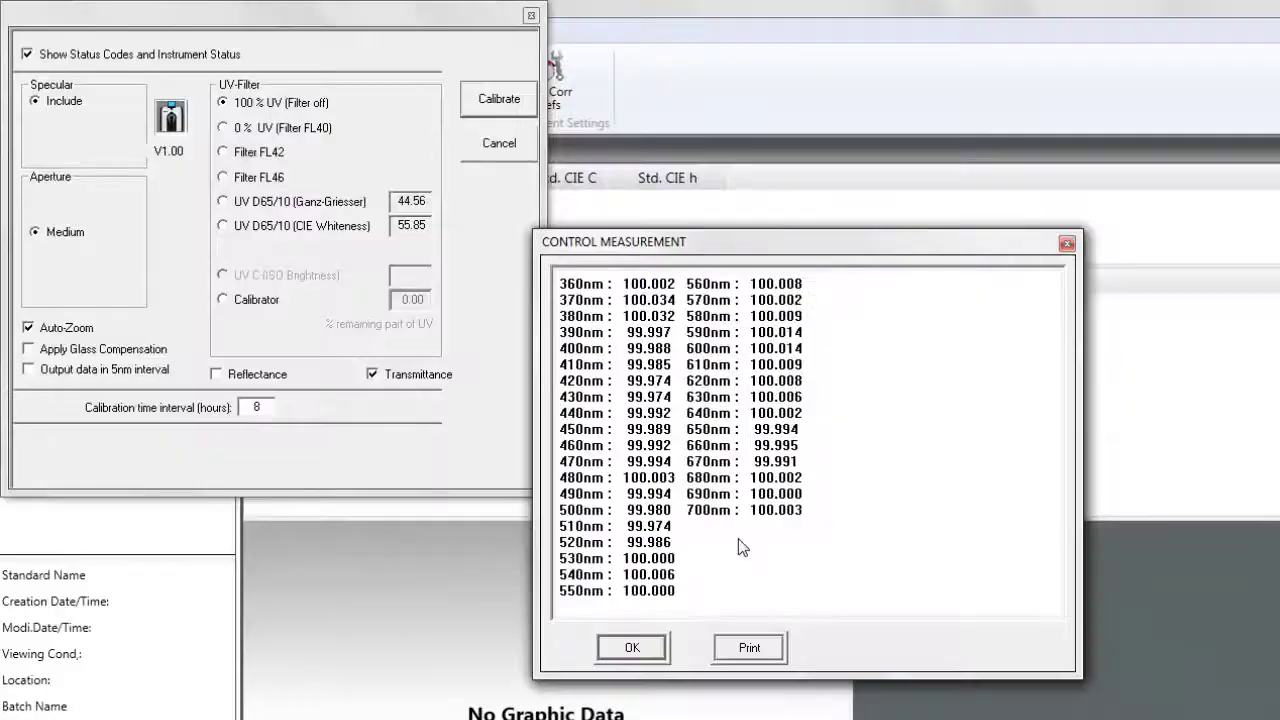
click(645, 653)
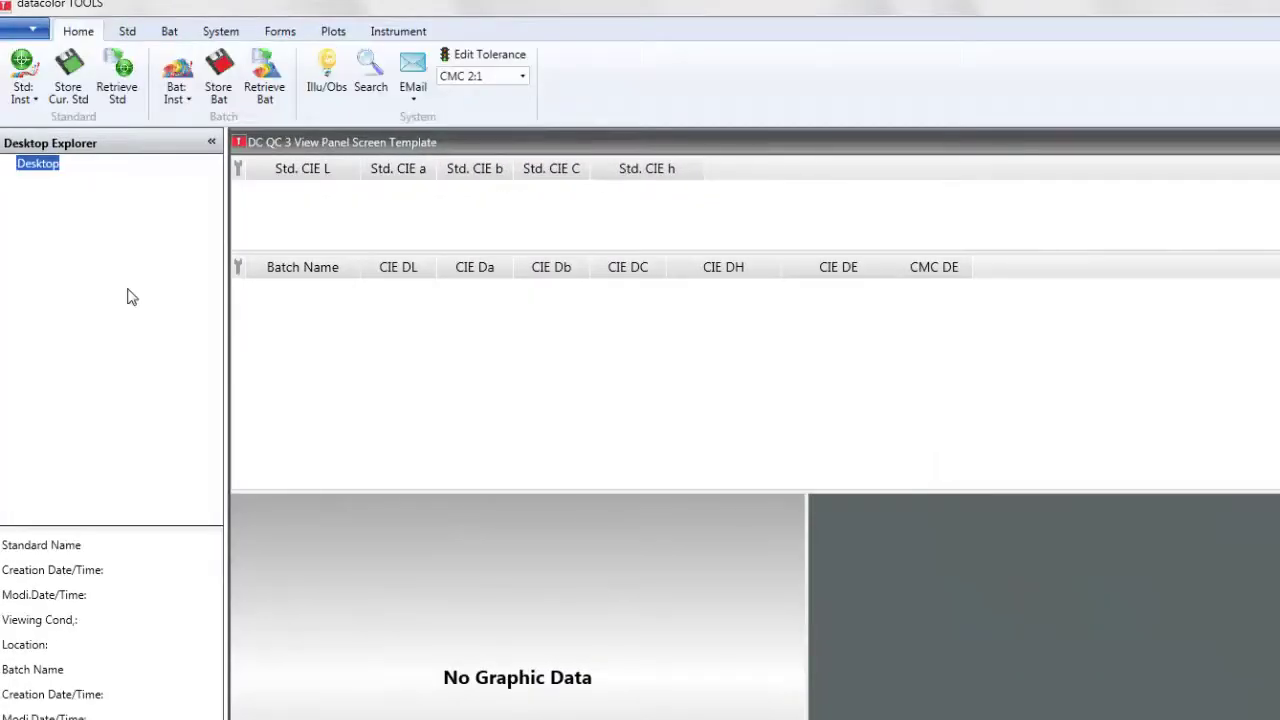
Step: Filter the screen form list for 'stre' and open the QC INPUT - STRENGTH form
click(283, 33)
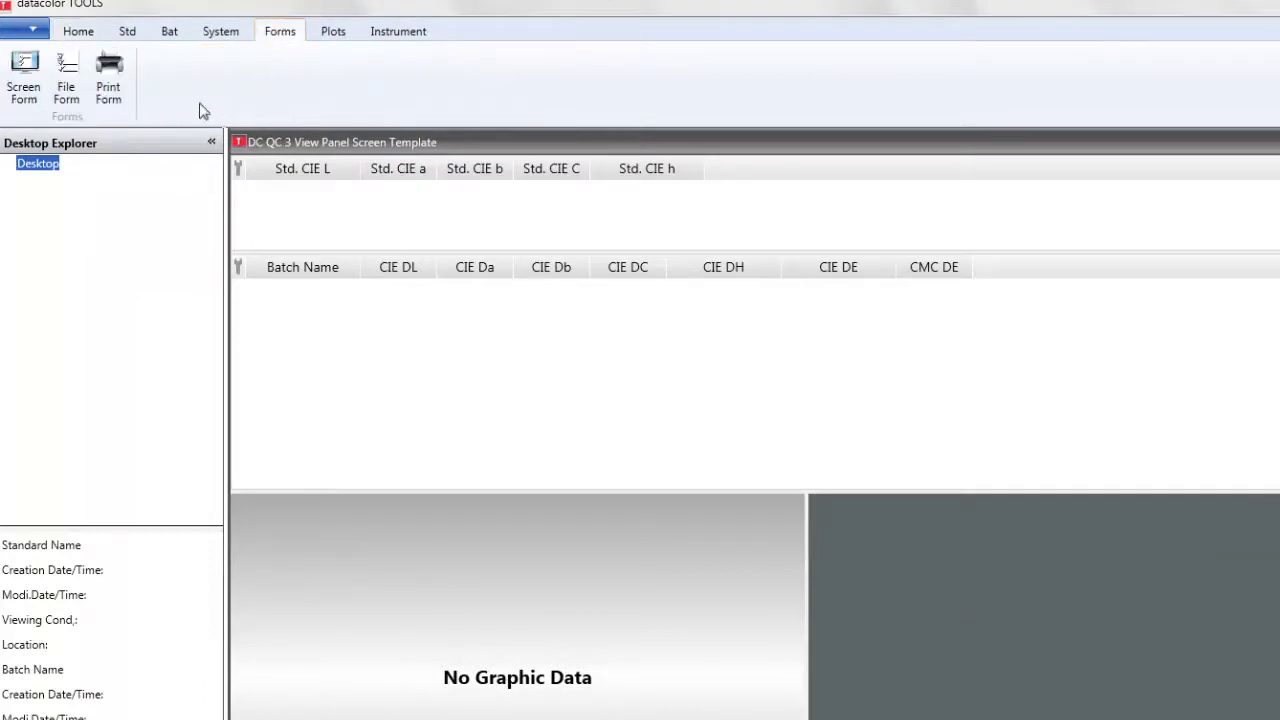
click(30, 76)
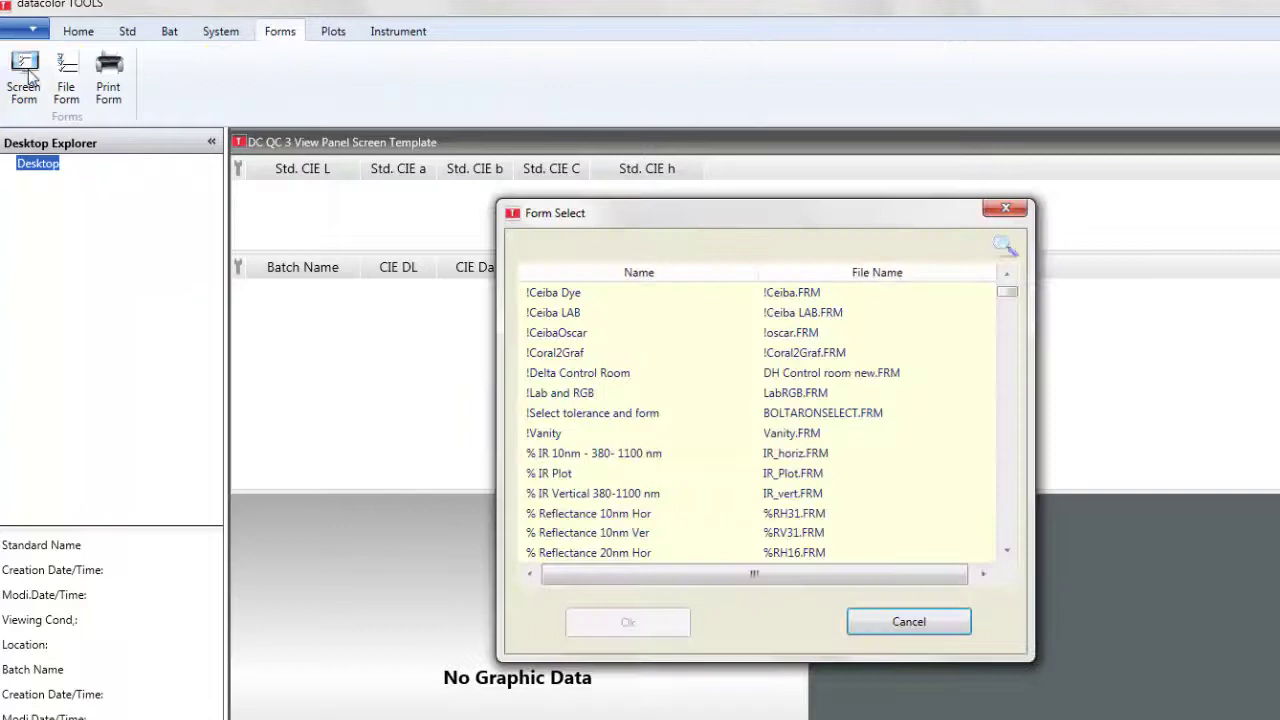
click(1004, 246)
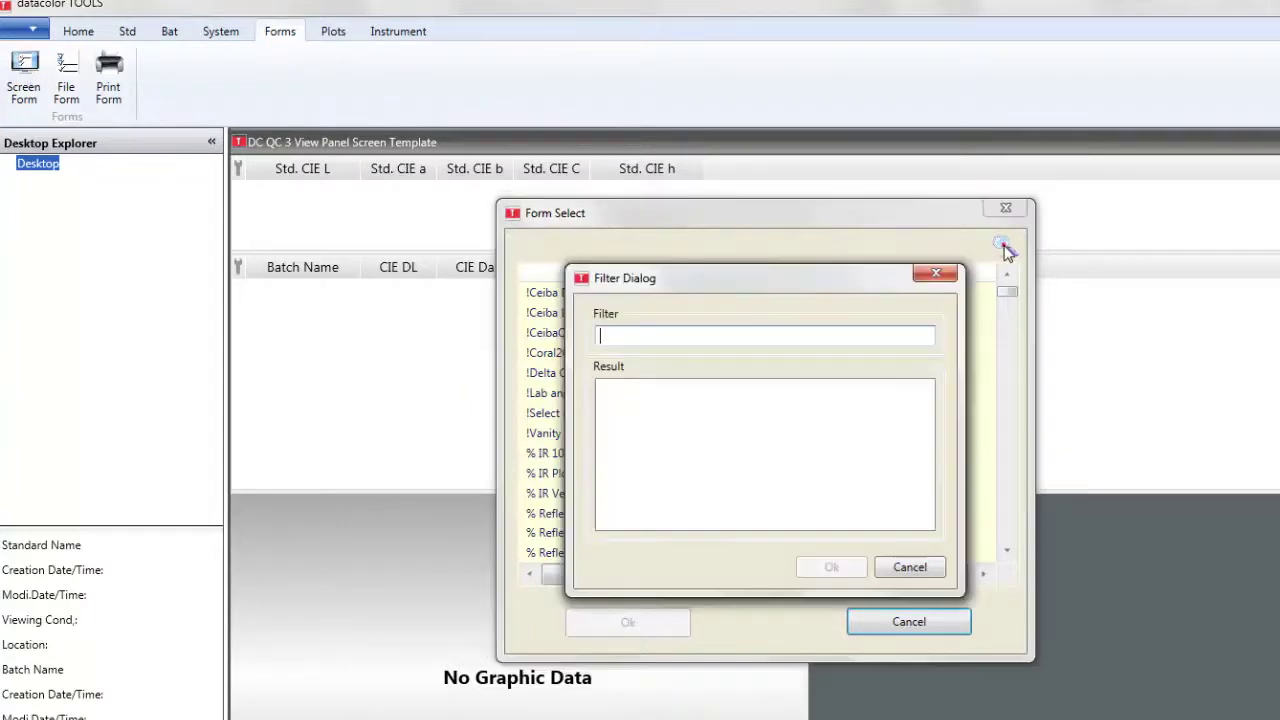
text(stren)
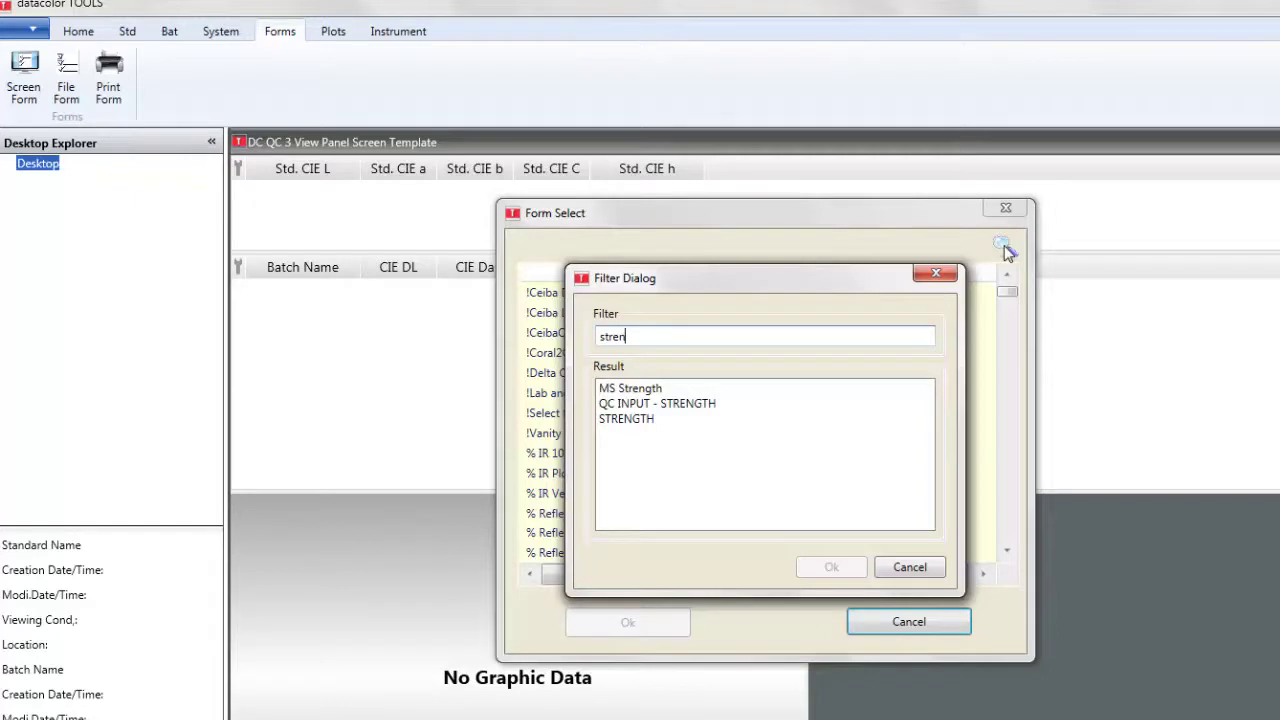
click(712, 408)
click(831, 567)
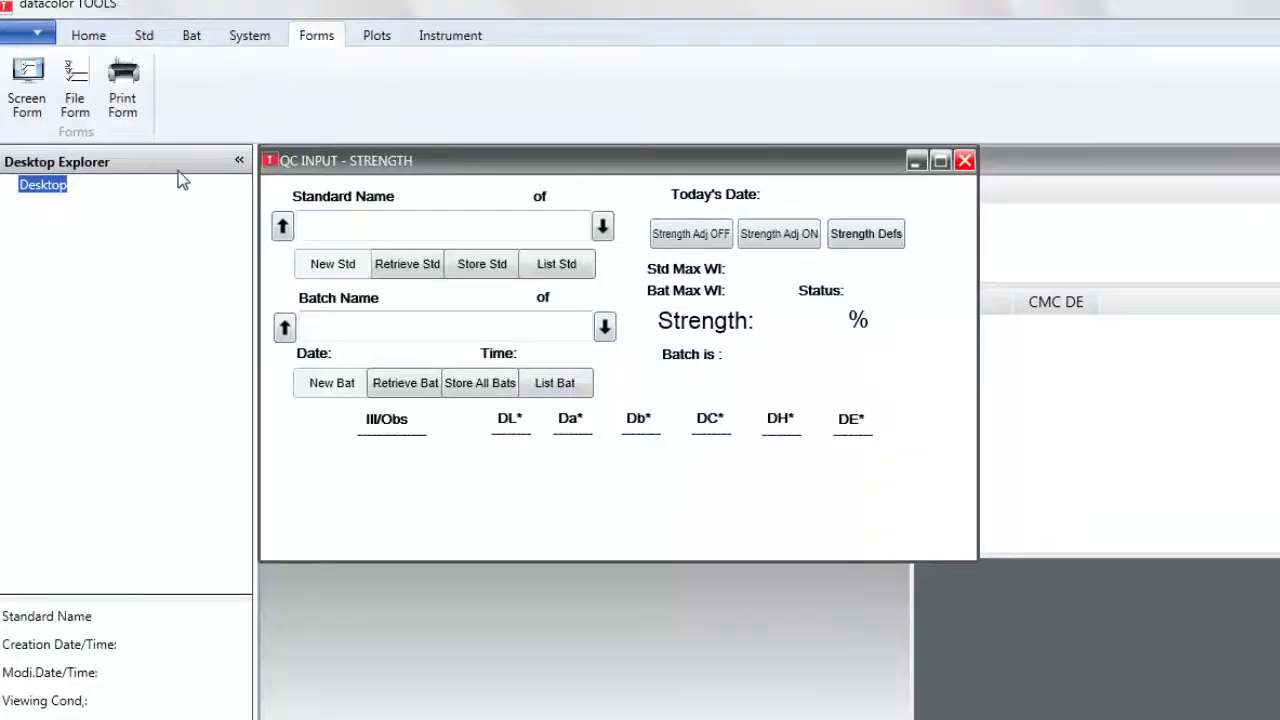
Step: Measure a new instrument standard named 'Red Transmission Standard 1%' into the strength form
click(88, 42)
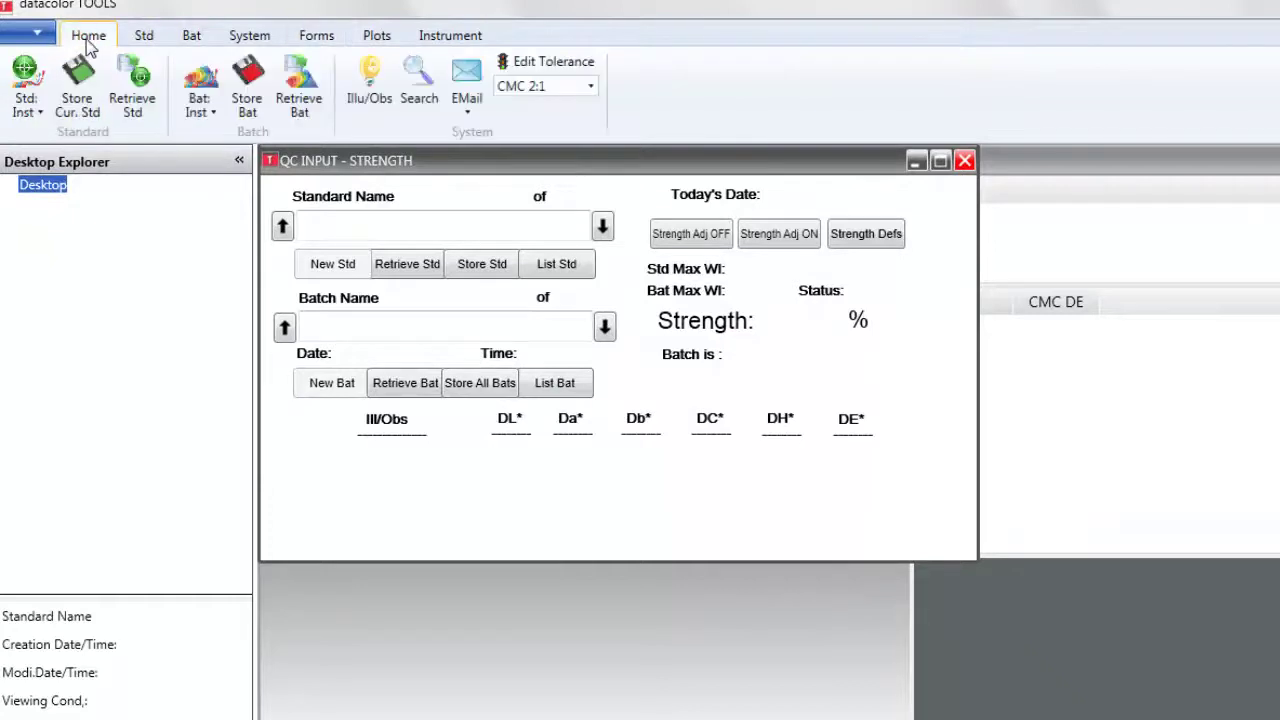
click(30, 76)
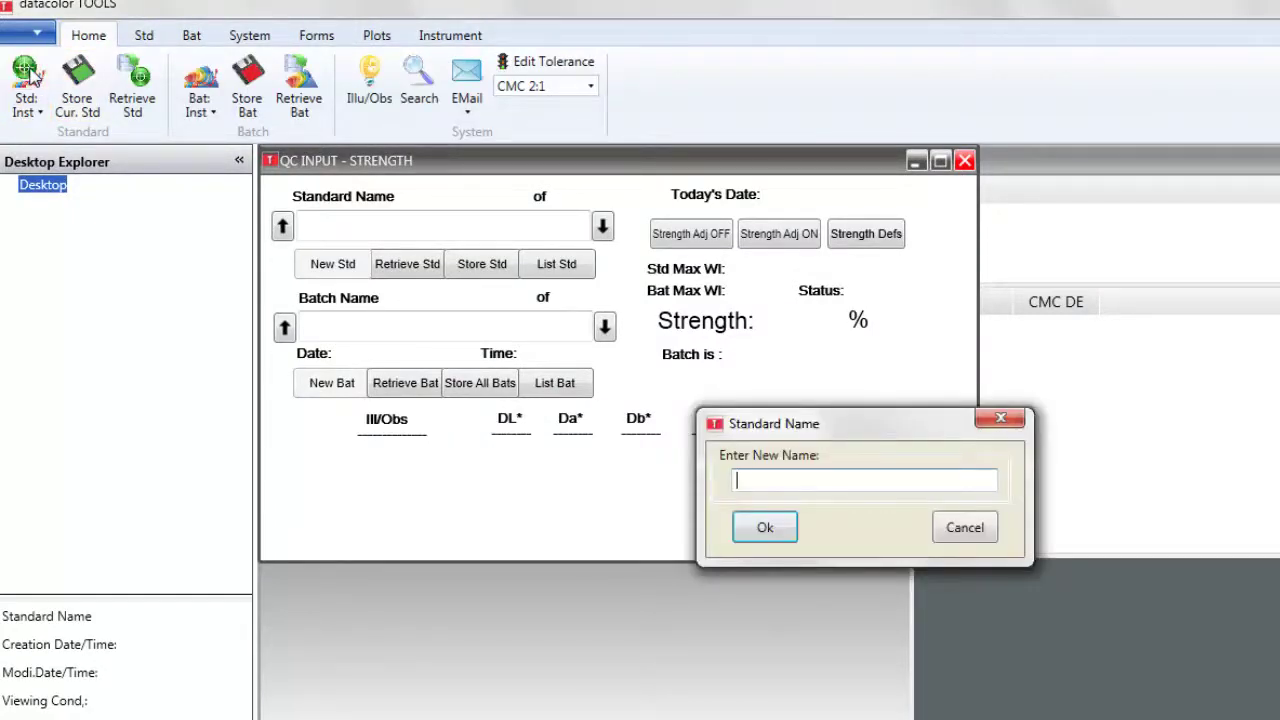
text(Red Transmission Stan)
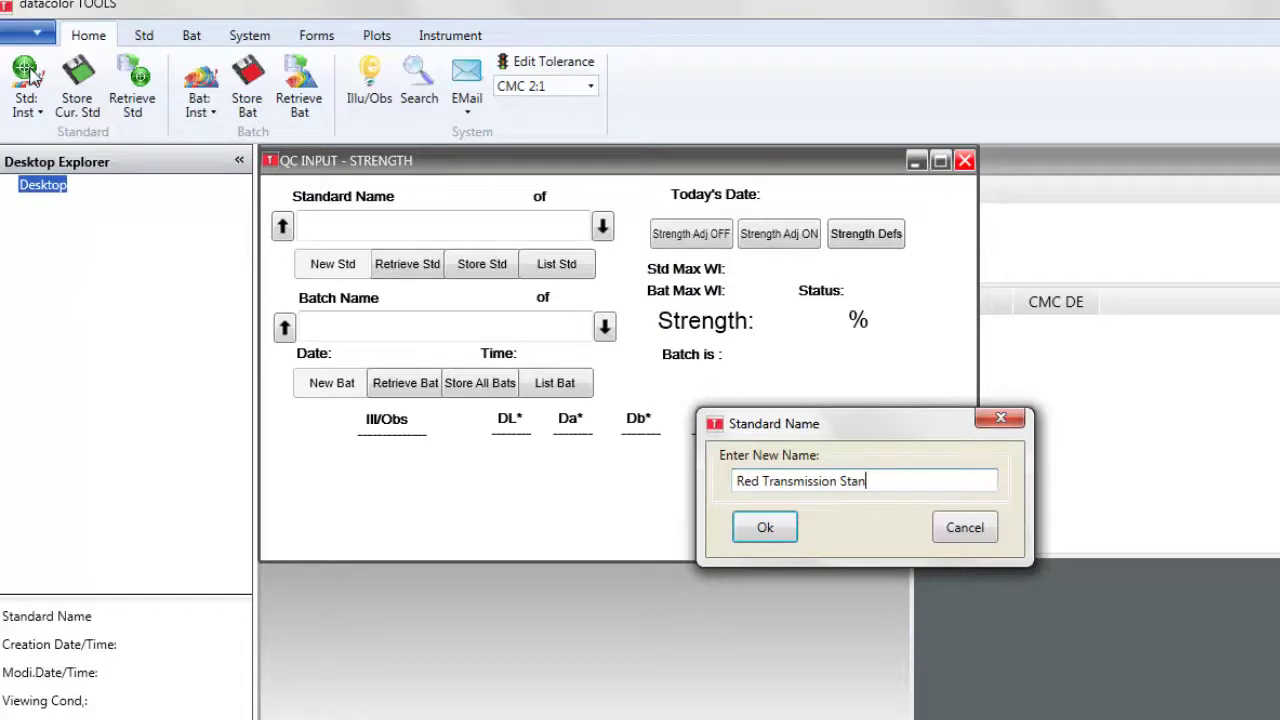
text(dard 1%)
click(765, 528)
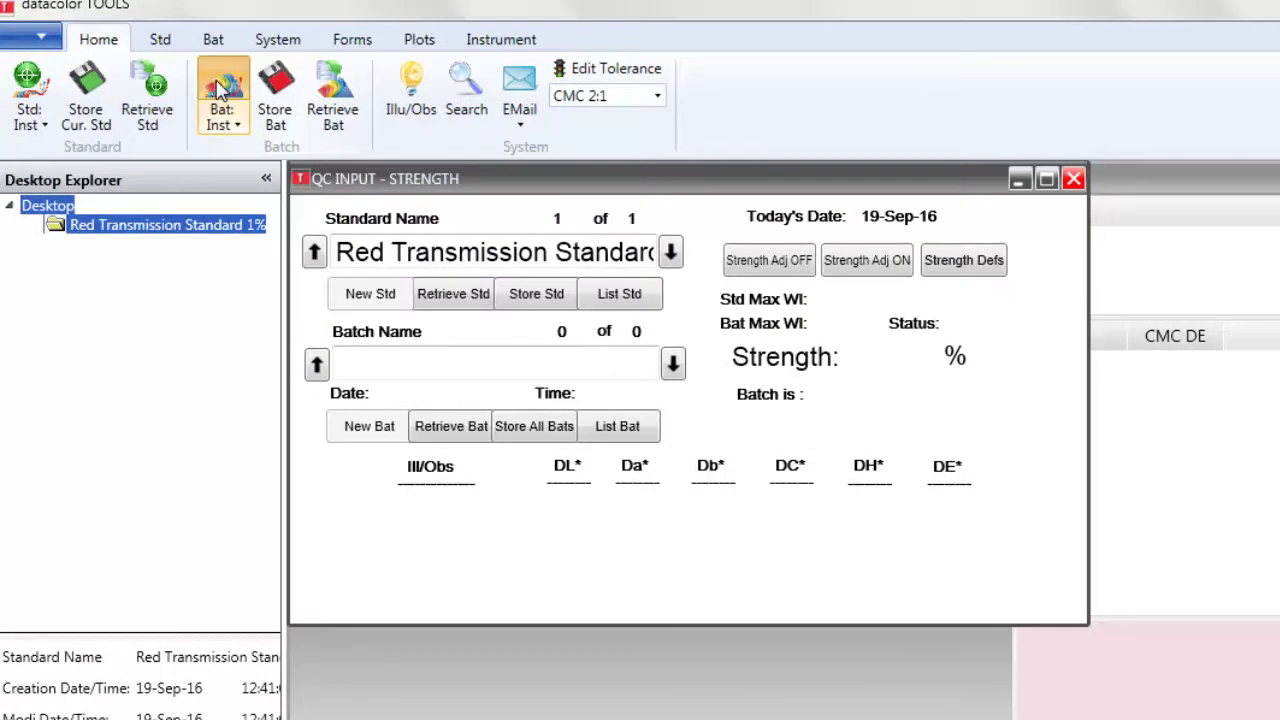
Step: Start a new instrument batch measurement named 'Batch Transmission Sample'
click(220, 88)
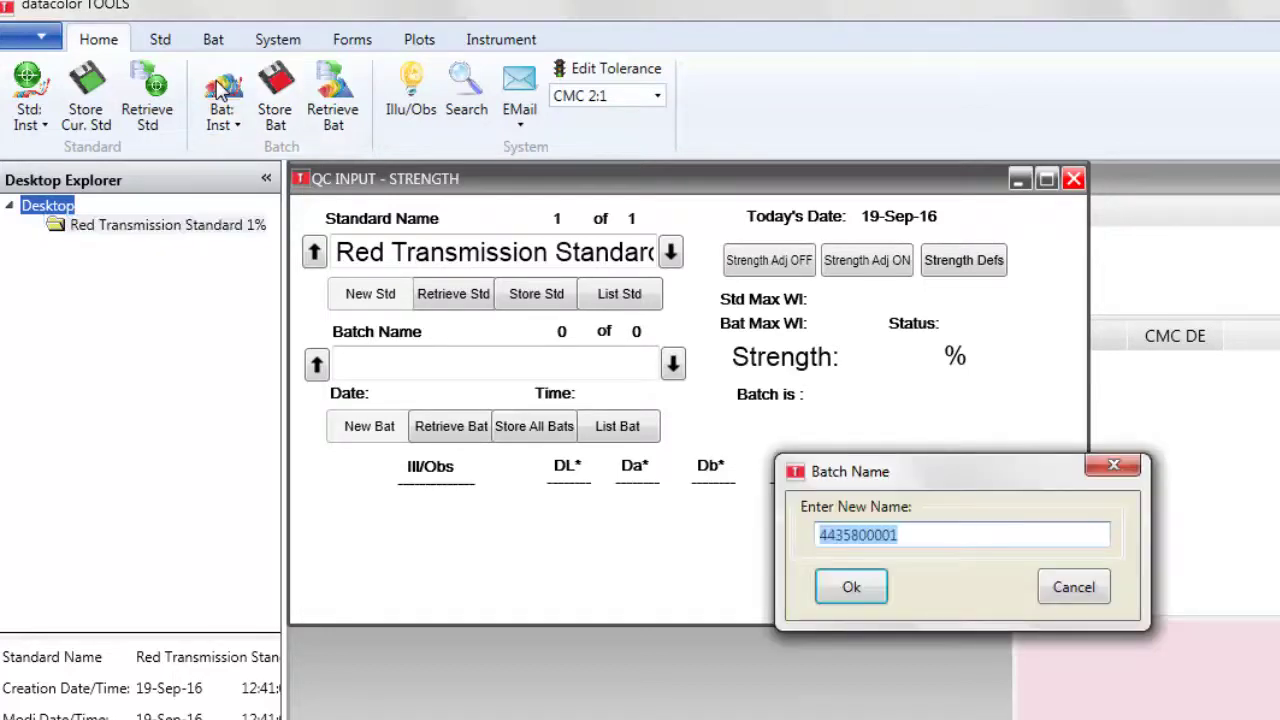
text(Batch Transmi)
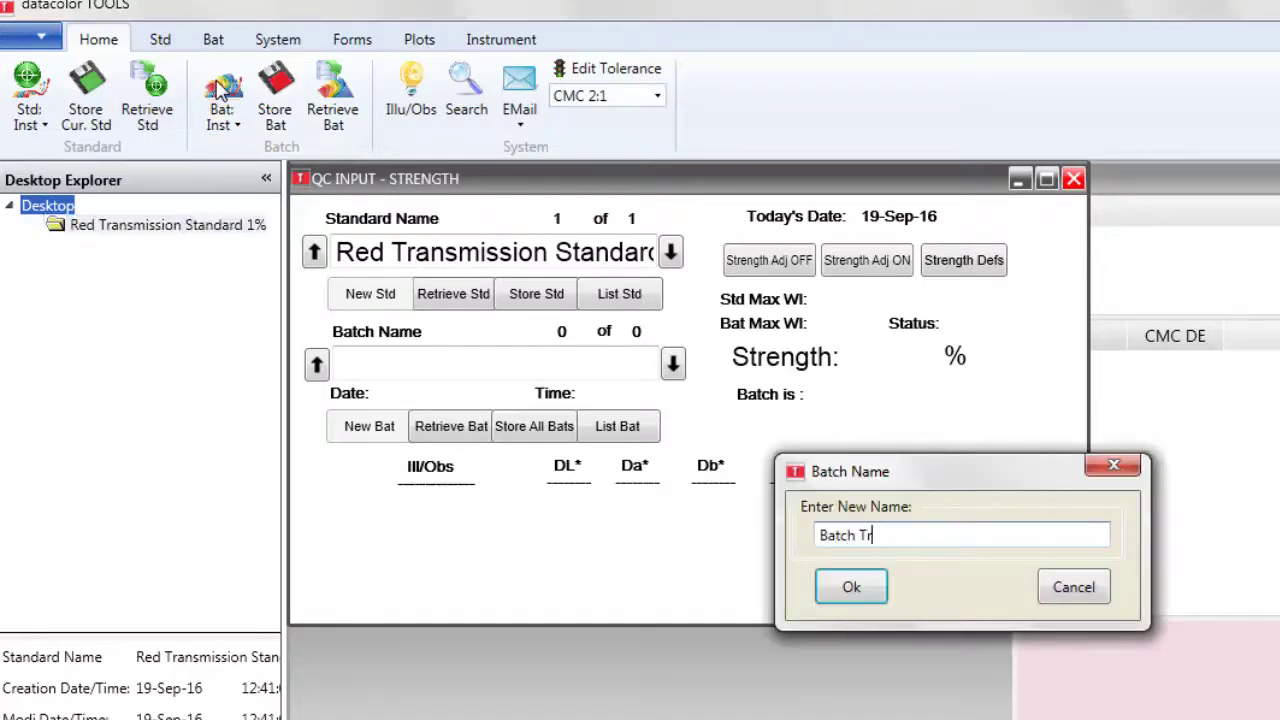
text(ssion Sample)
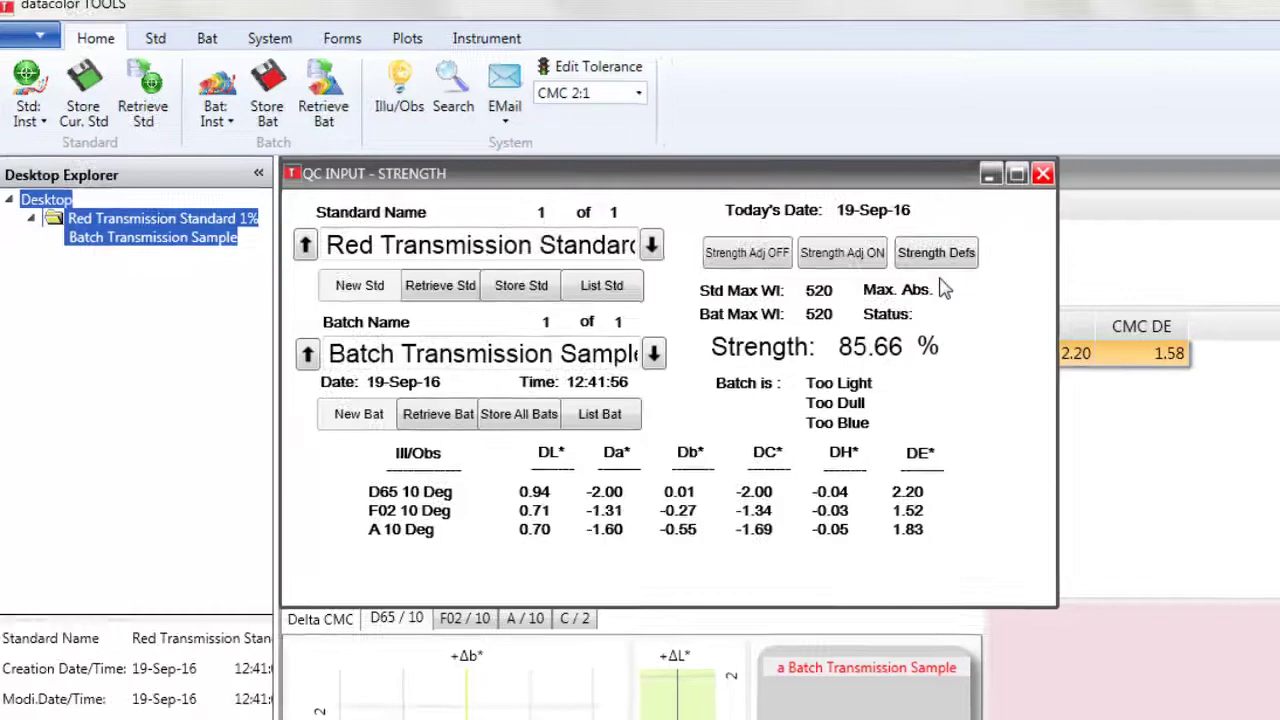
Step: Cancel the strength adjustment method, then toggle Strength Adj on (100.00%) and off (85.66%)
click(963, 260)
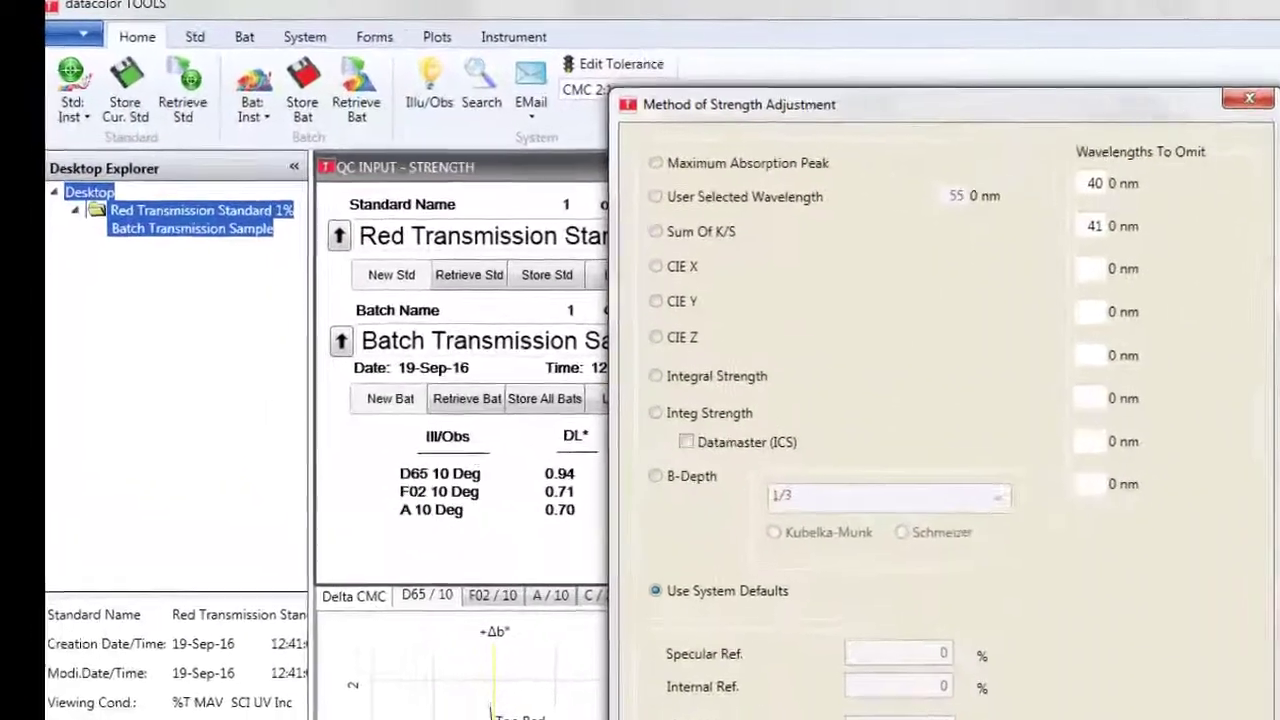
click(820, 604)
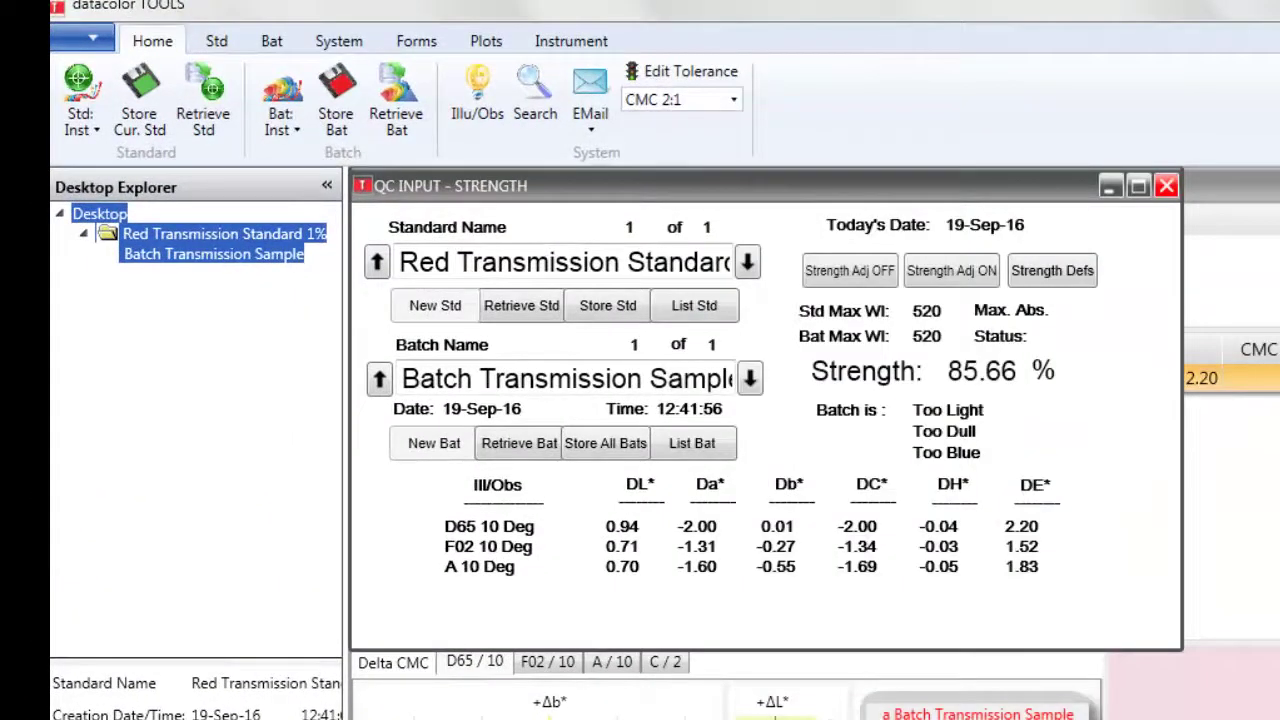
click(954, 280)
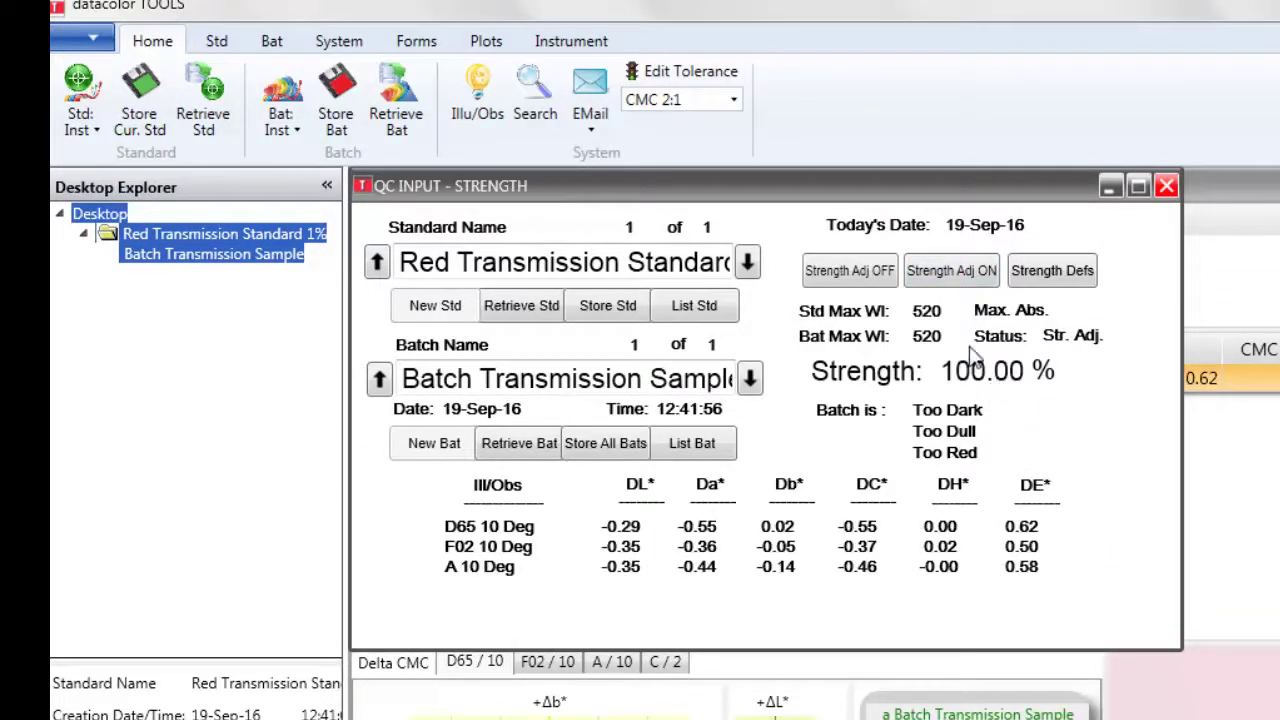
click(873, 276)
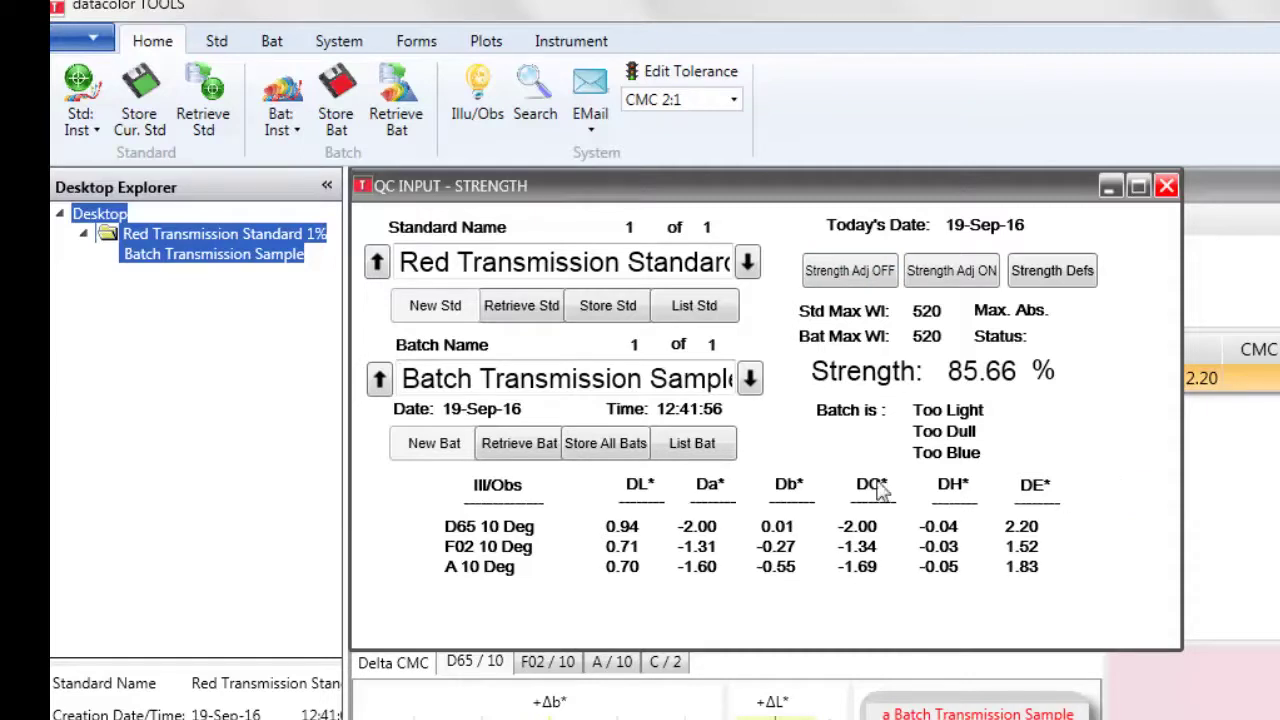
Step: In Home Bar Options, filter for 'screen' and add the Forms:Screen Form command
click(95, 44)
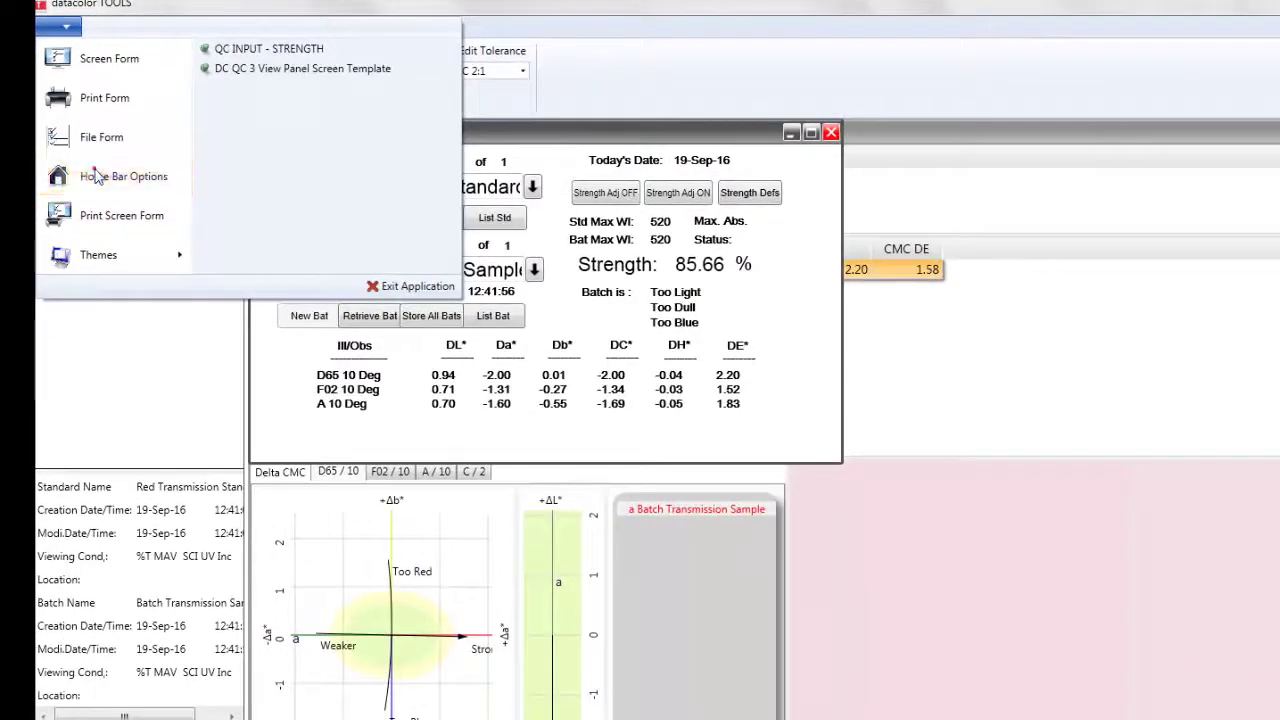
click(100, 209)
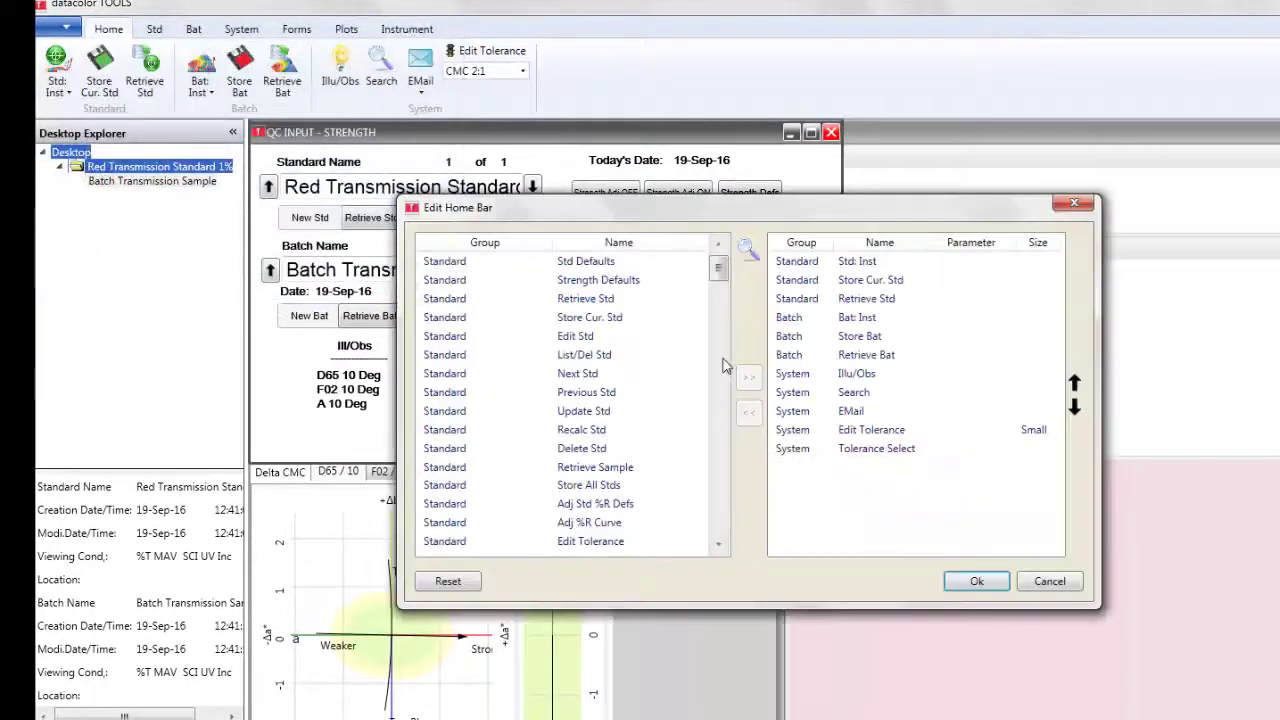
click(746, 252)
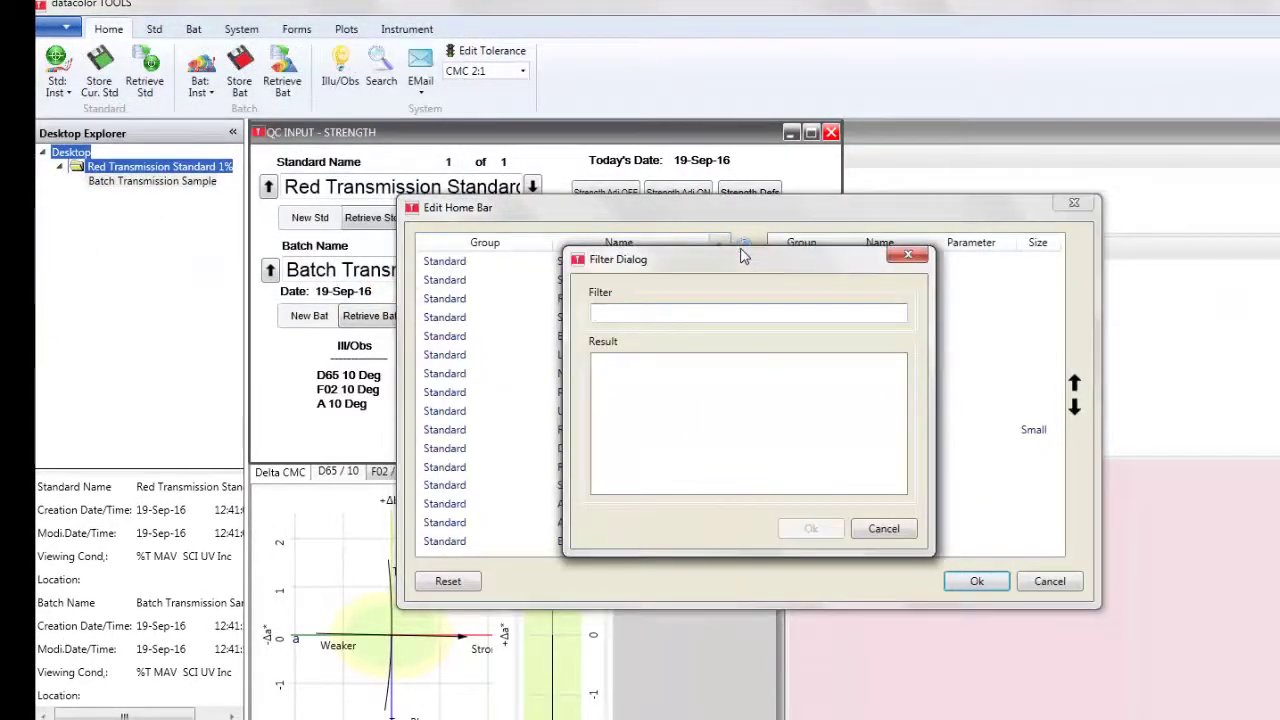
text(screen)
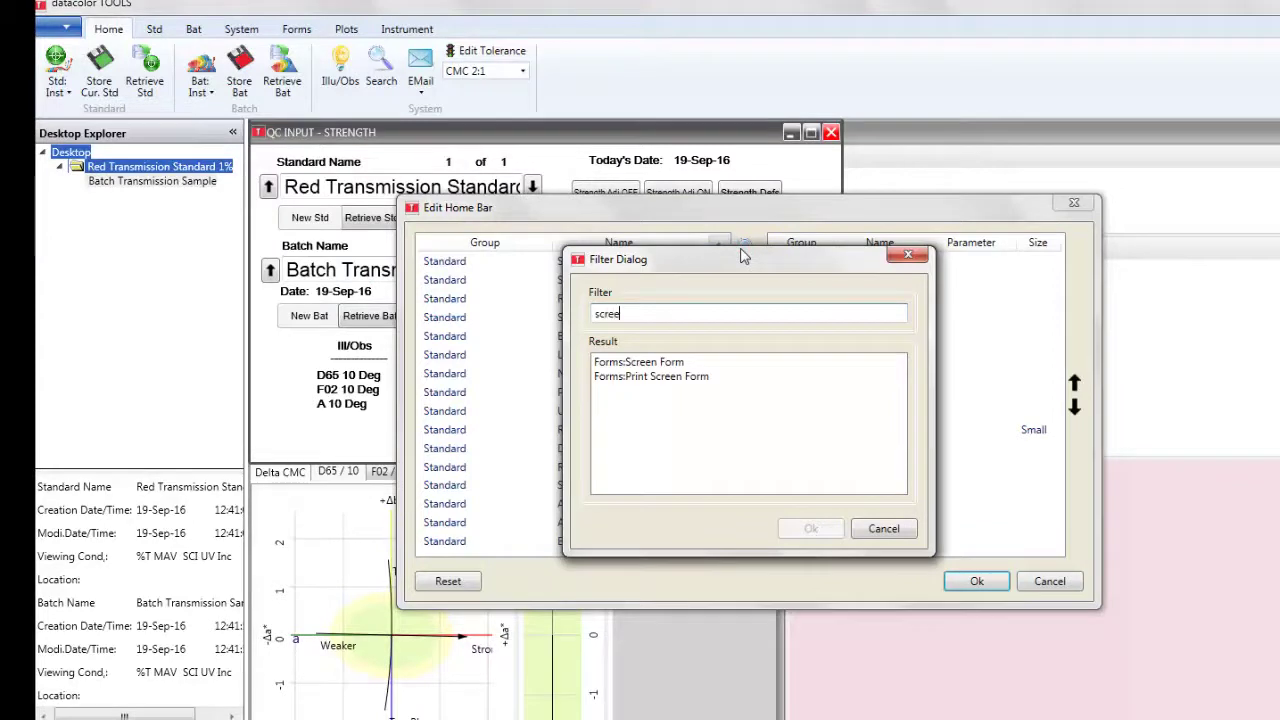
click(673, 363)
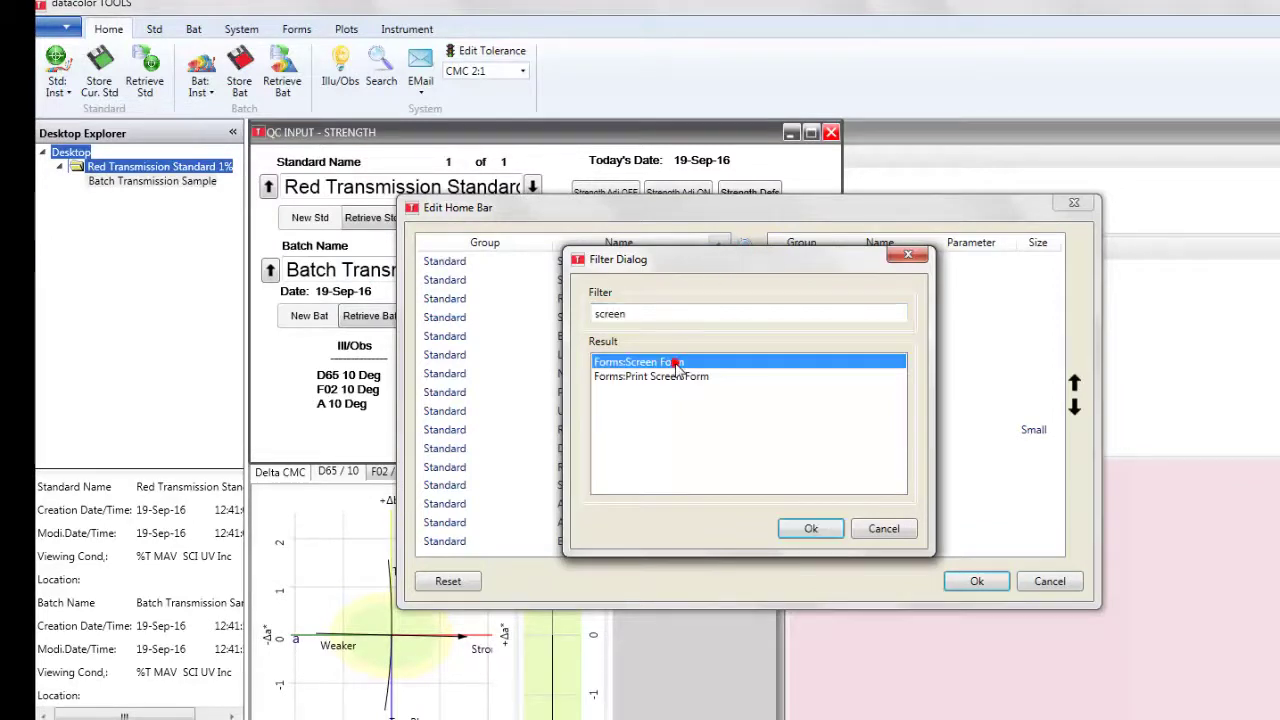
click(808, 526)
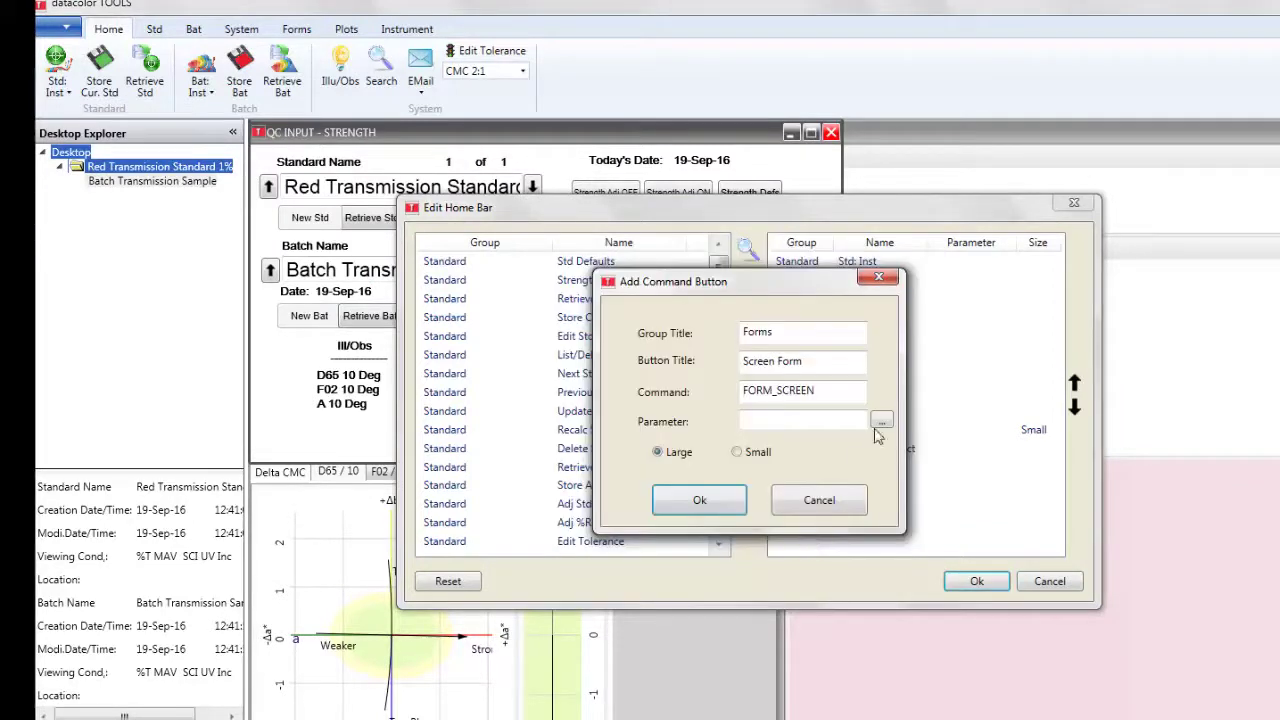
Step: Set the new button's form to QC INPUT - STRENGTH and save the home bar
click(882, 420)
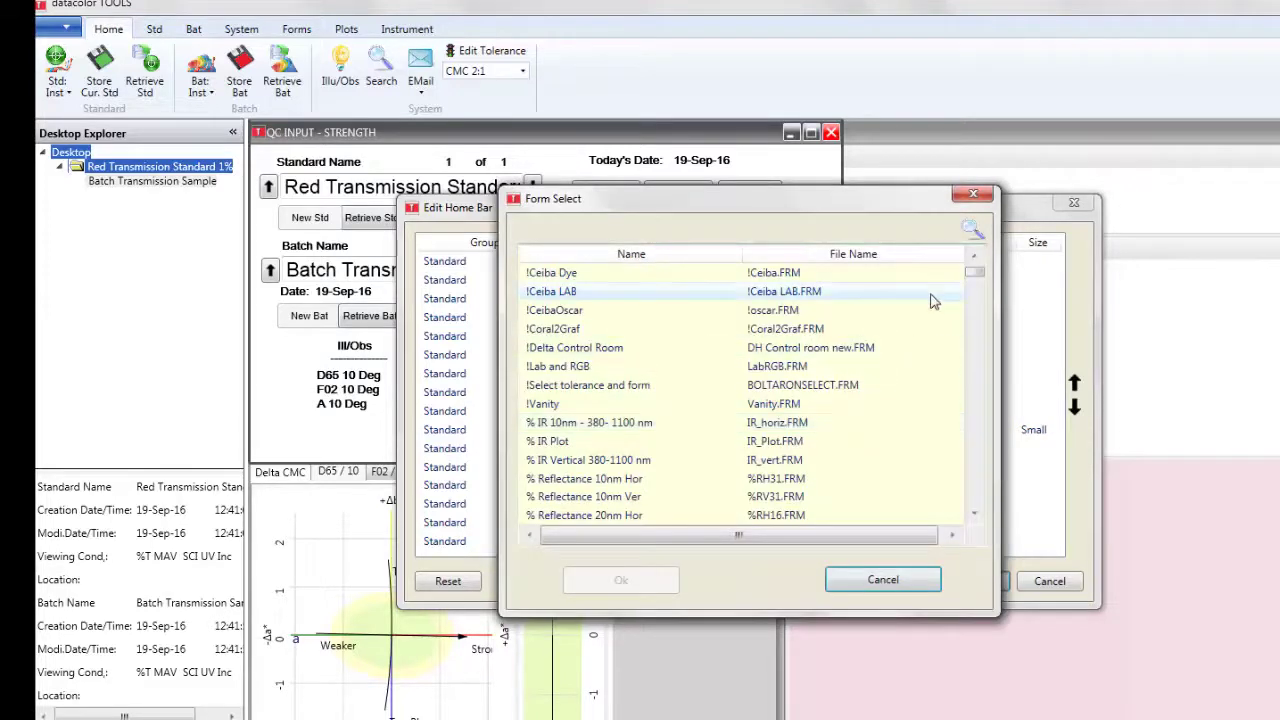
click(970, 231)
text(str)
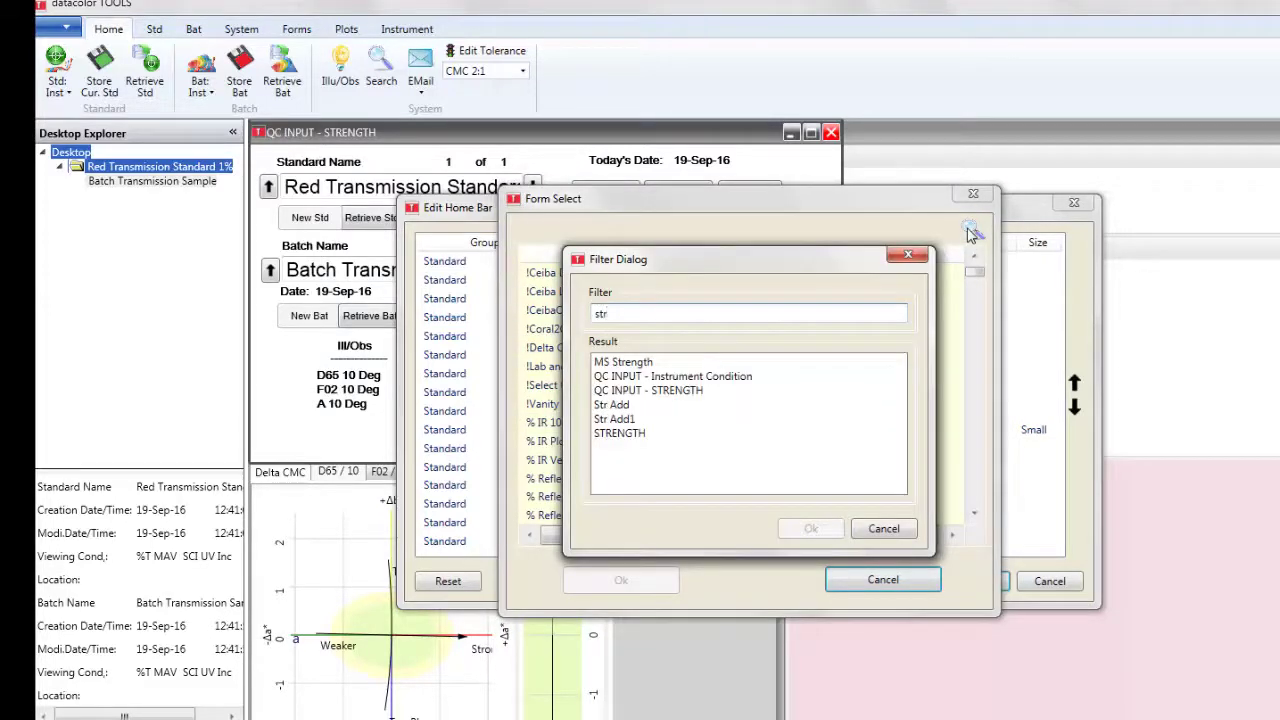
click(706, 392)
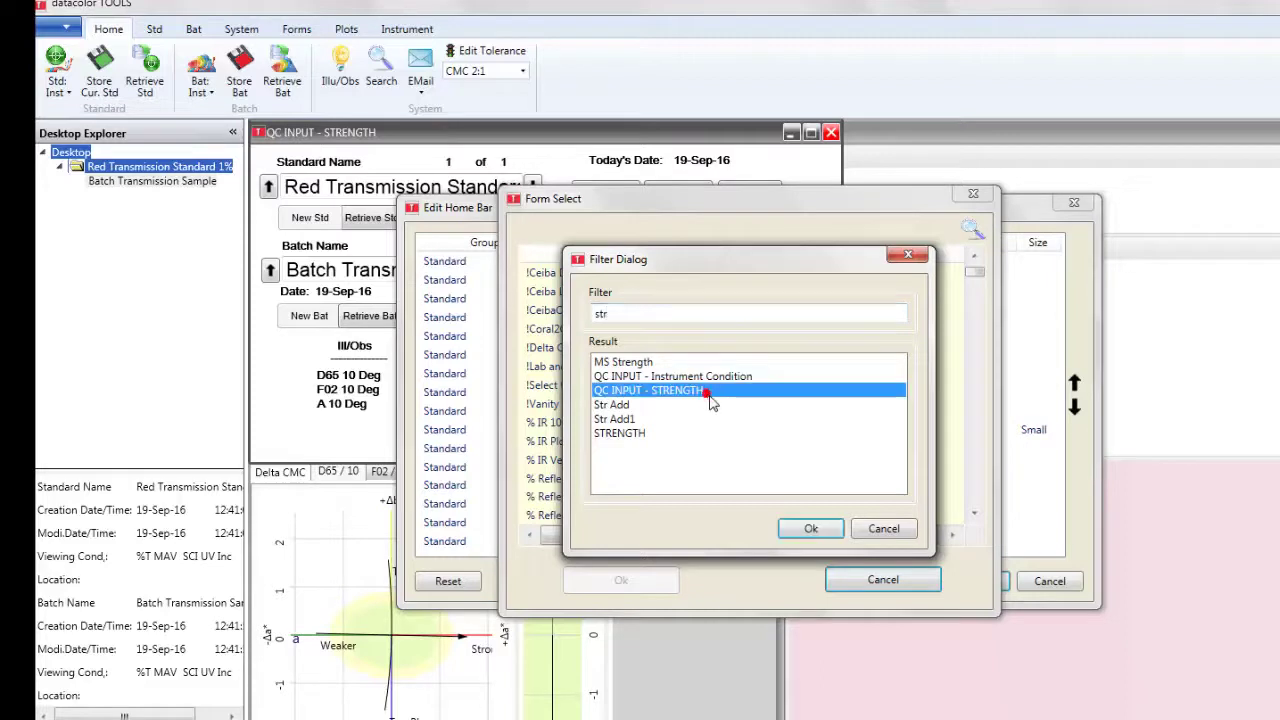
click(808, 528)
click(737, 507)
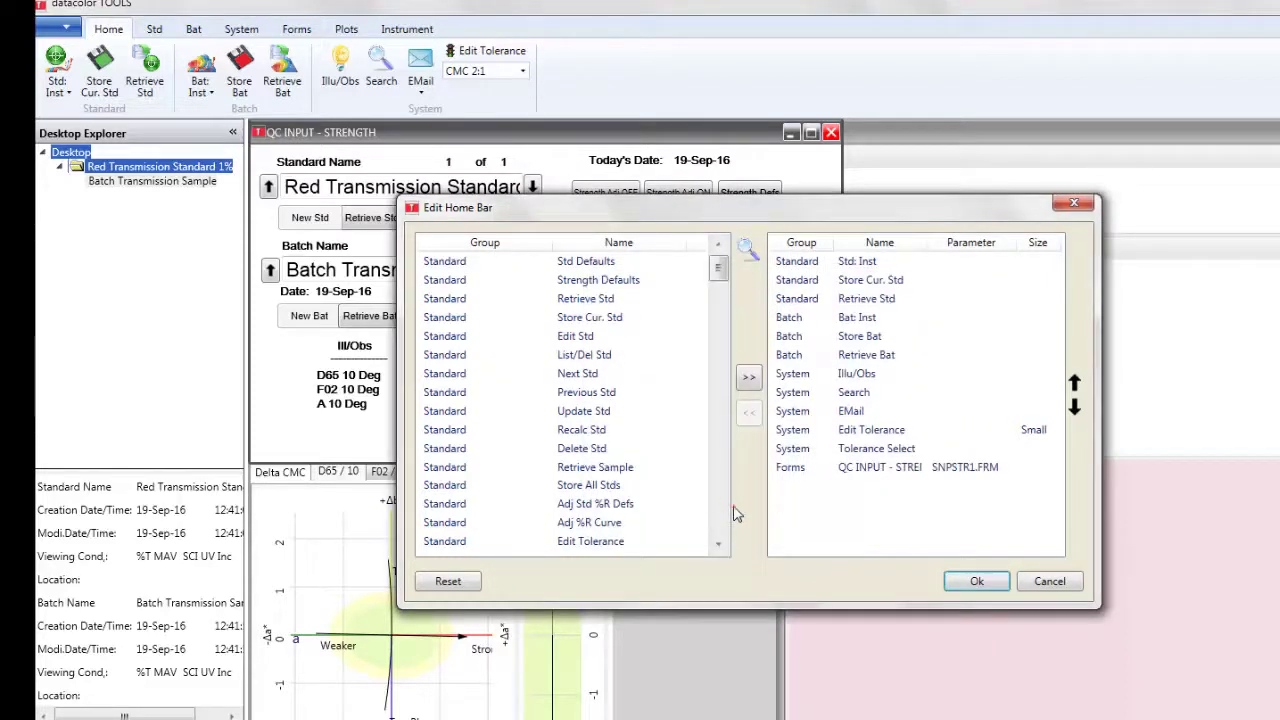
click(966, 581)
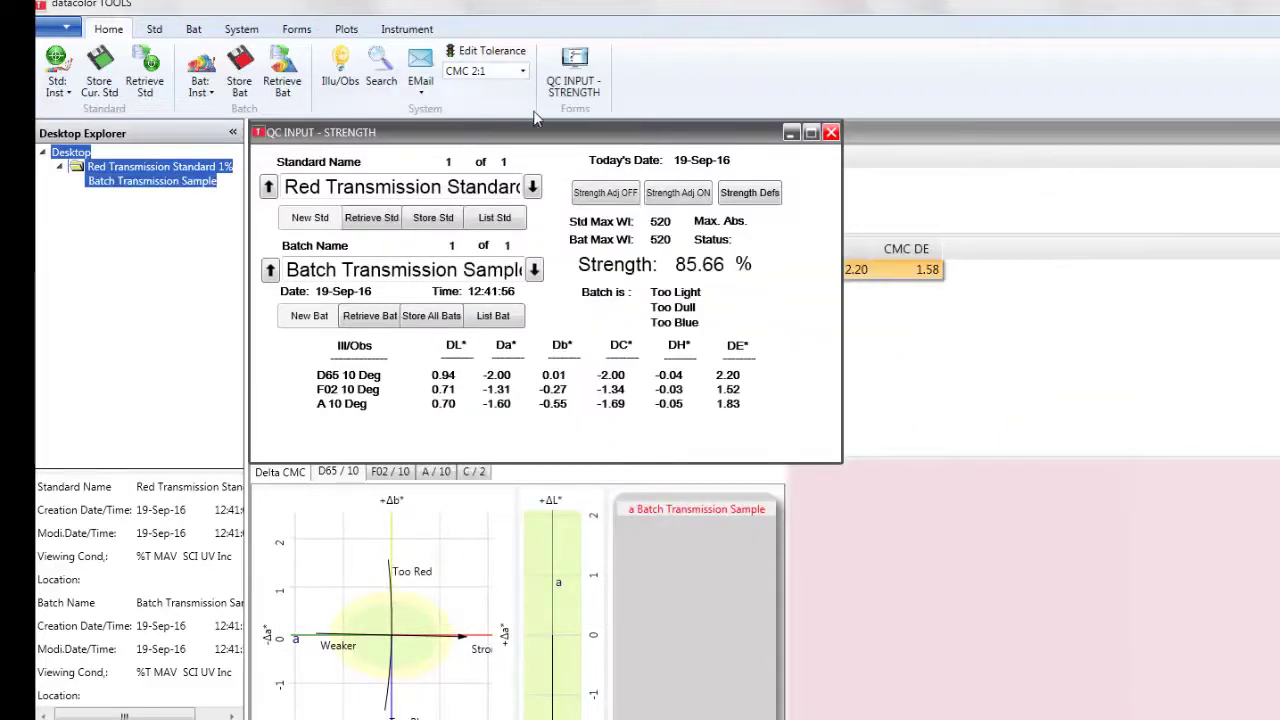
click(831, 134)
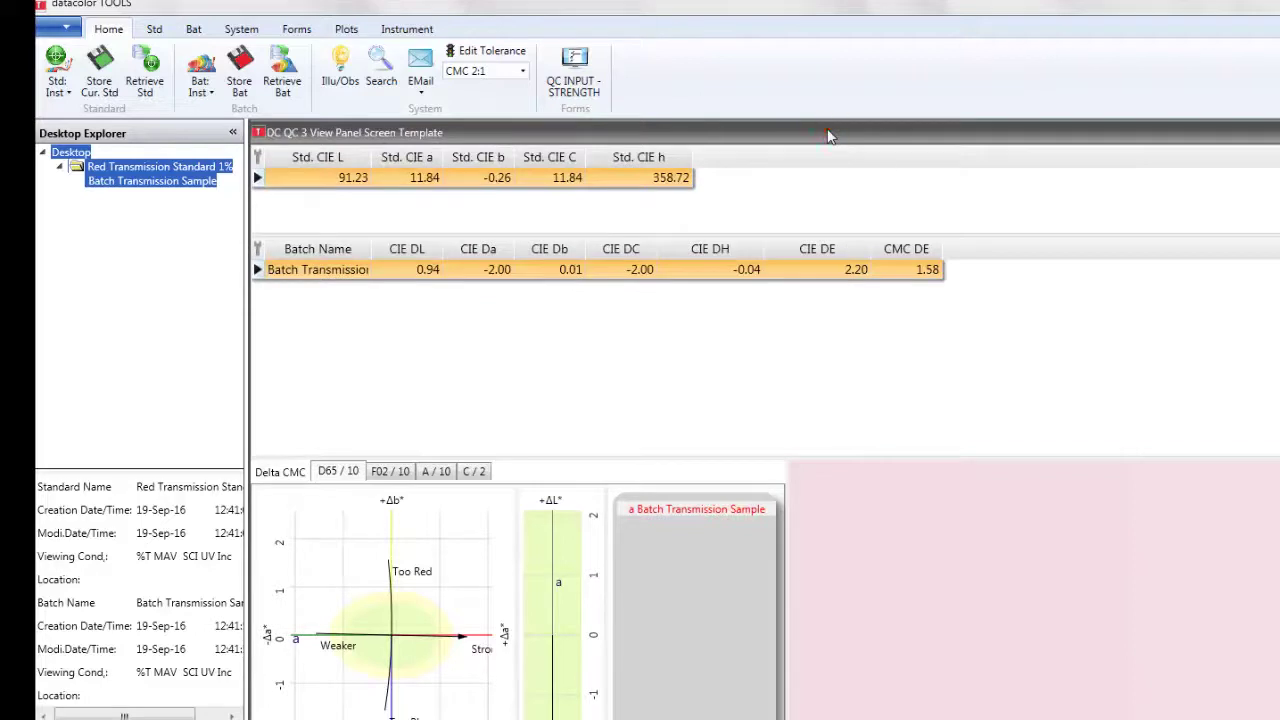
click(580, 86)
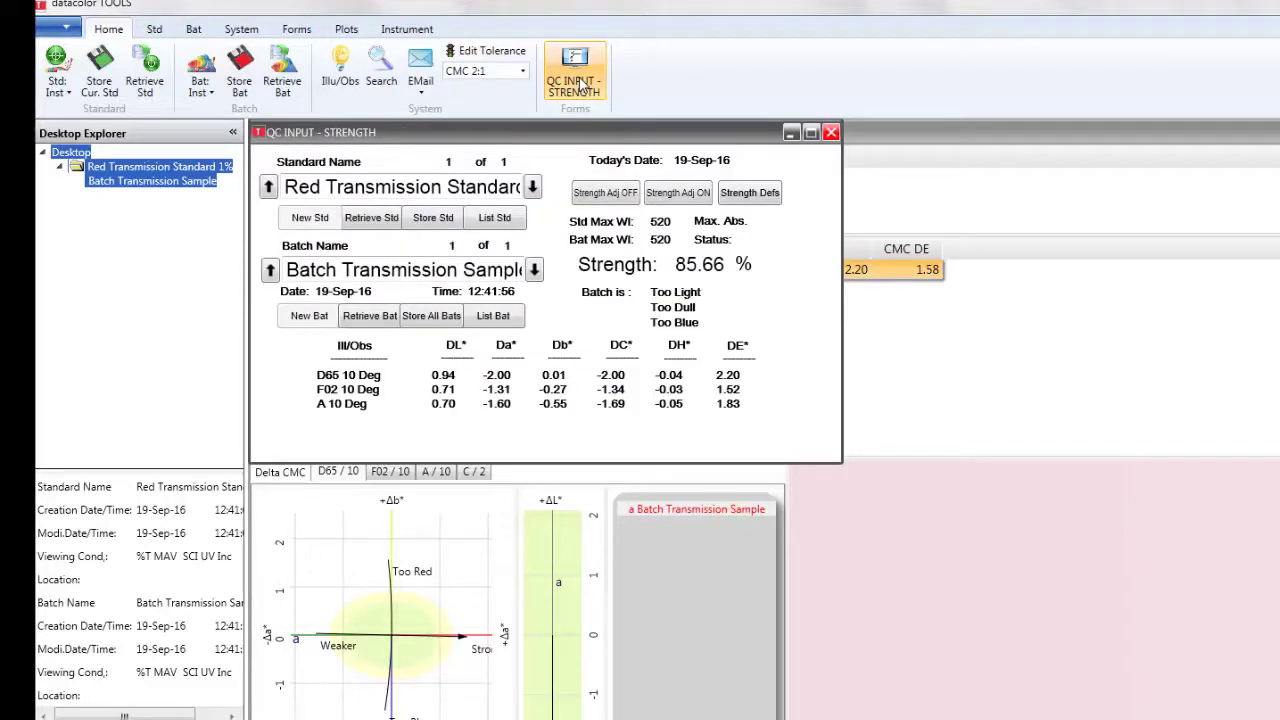